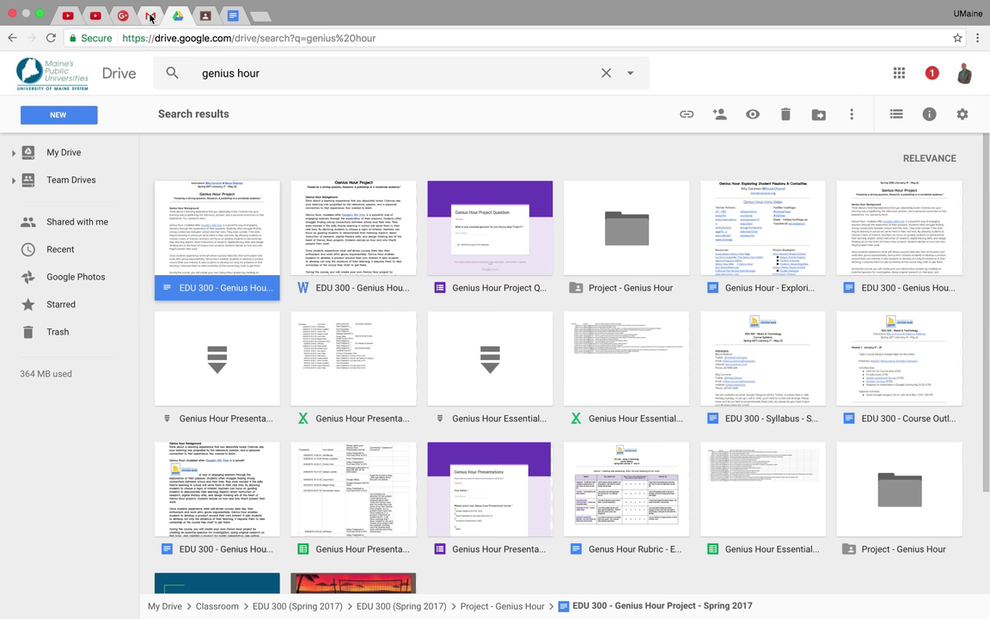
Go from the Gmail tab to the EDU 300 USM (Spring 2017) Google+ community tab.
{"action": "left_click", "coordinate": [150, 16]}
{"action": "left_click", "coordinate": [123, 16]}
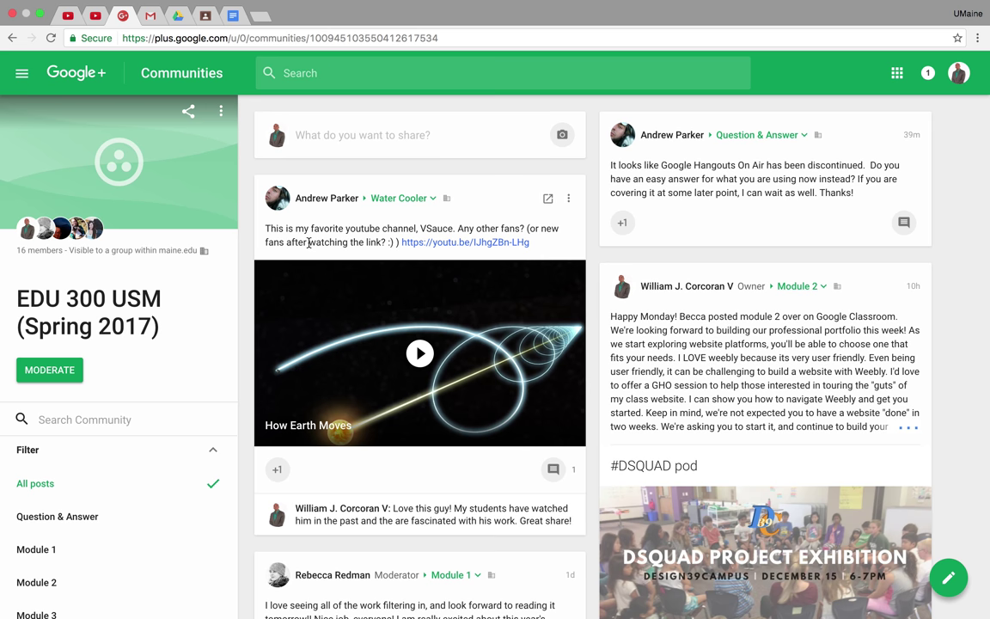
Look over Gmail, My Drive, the EDU 300 Classroom stream and the PLN Project doc.
{"action": "left_click", "coordinate": [150, 14]}
{"action": "left_click", "coordinate": [176, 15]}
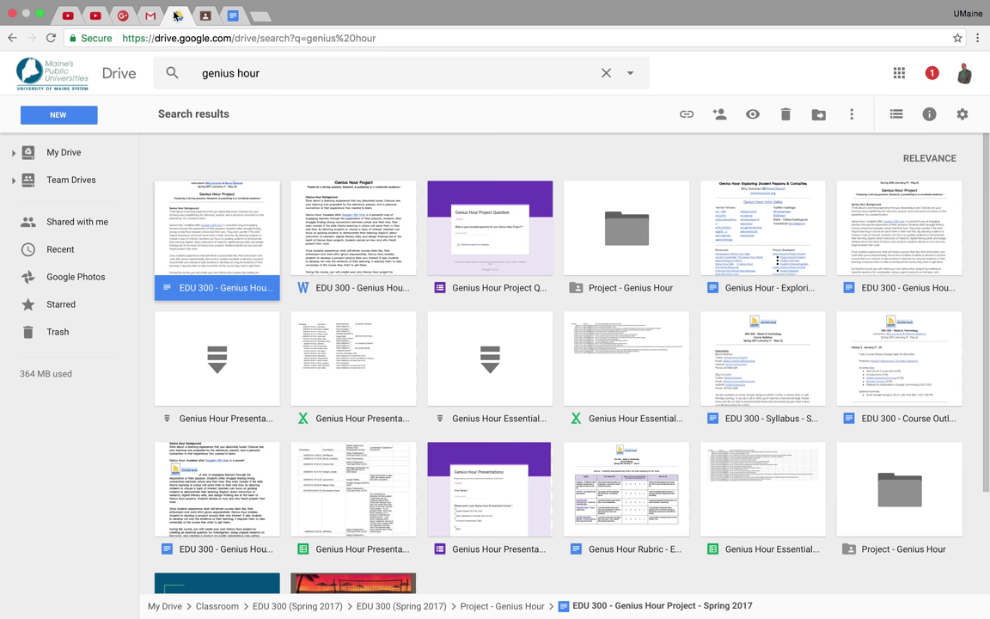
{"action": "left_click", "coordinate": [57, 142]}
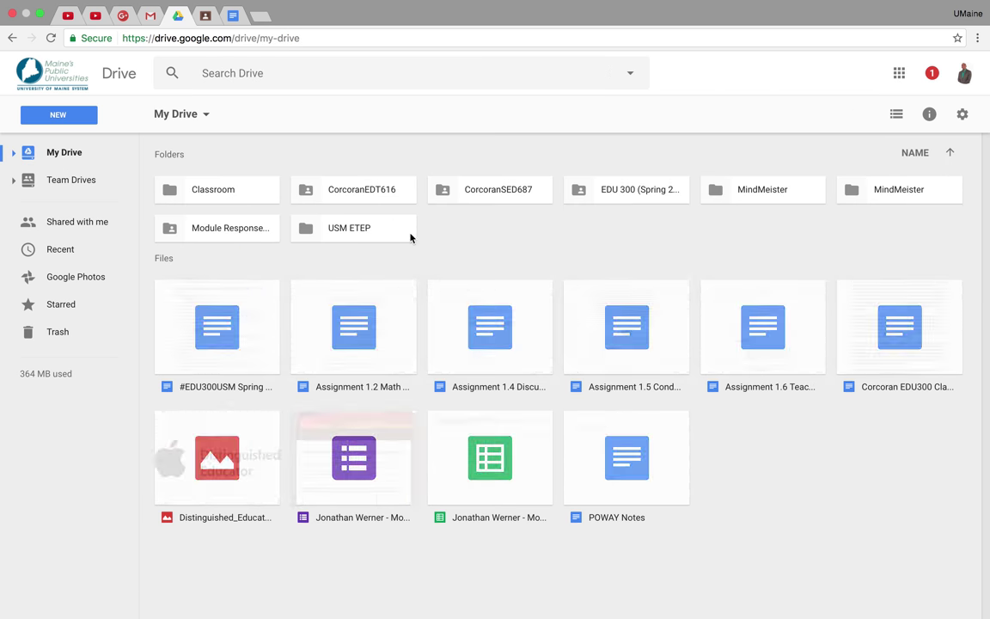
{"action": "left_click", "coordinate": [207, 15]}
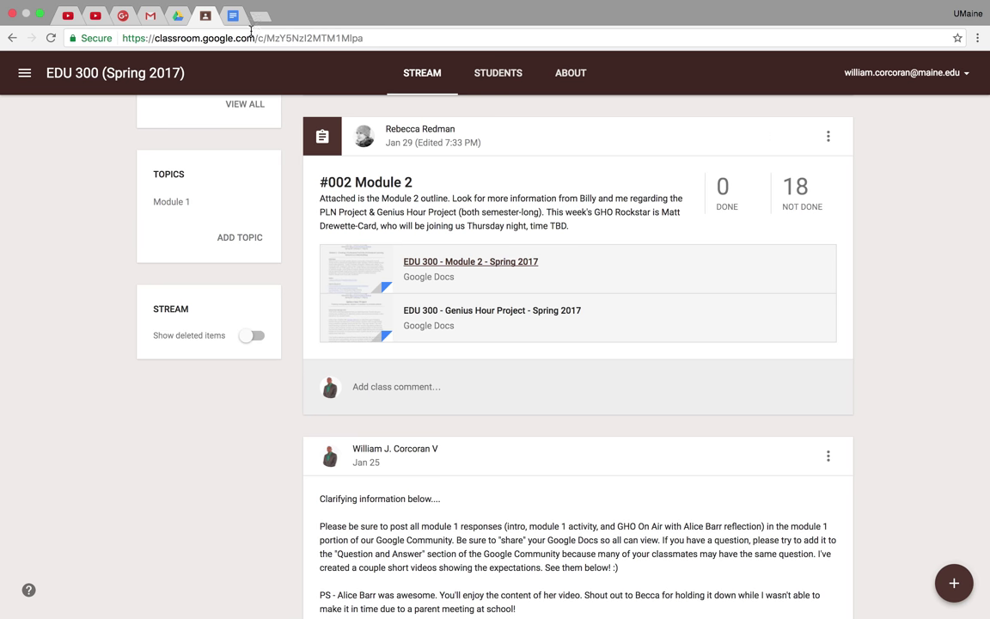
{"action": "left_click", "coordinate": [233, 15]}
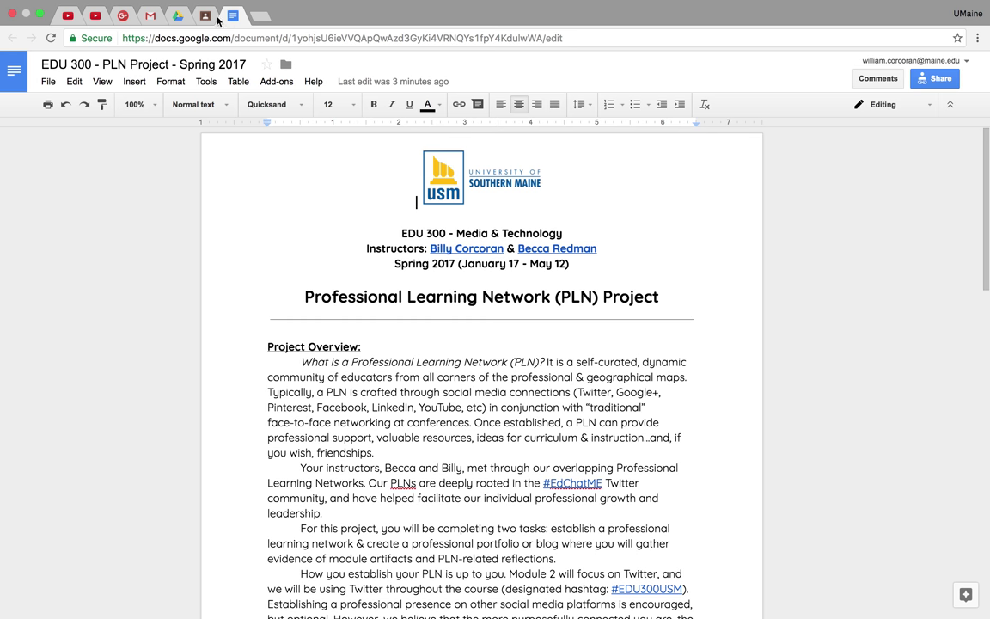
Search Drive for 'genius hour 2017' to reach the Genius Hour Project - Spring 2017 doc.
{"action": "left_click", "coordinate": [178, 15]}
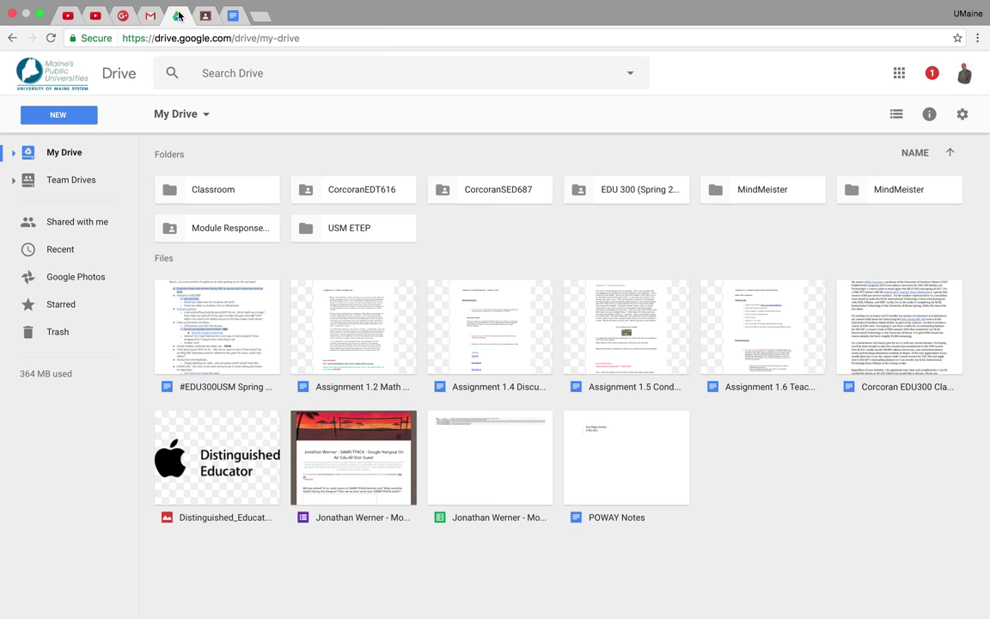
{"action": "left_click", "coordinate": [215, 72]}
{"action": "type", "text": "g"}
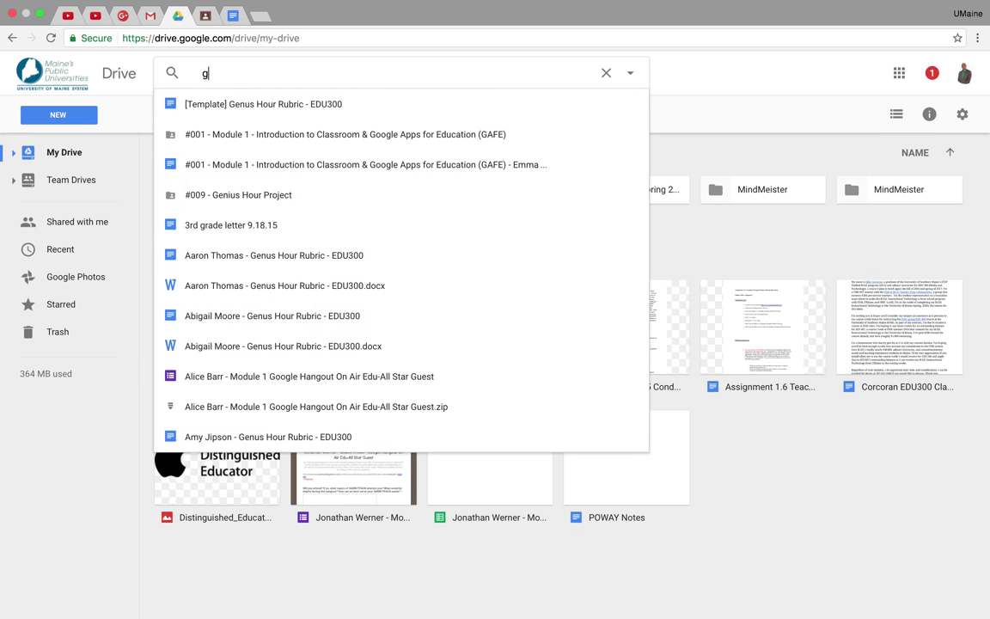
{"action": "type", "text": "enius hour"}
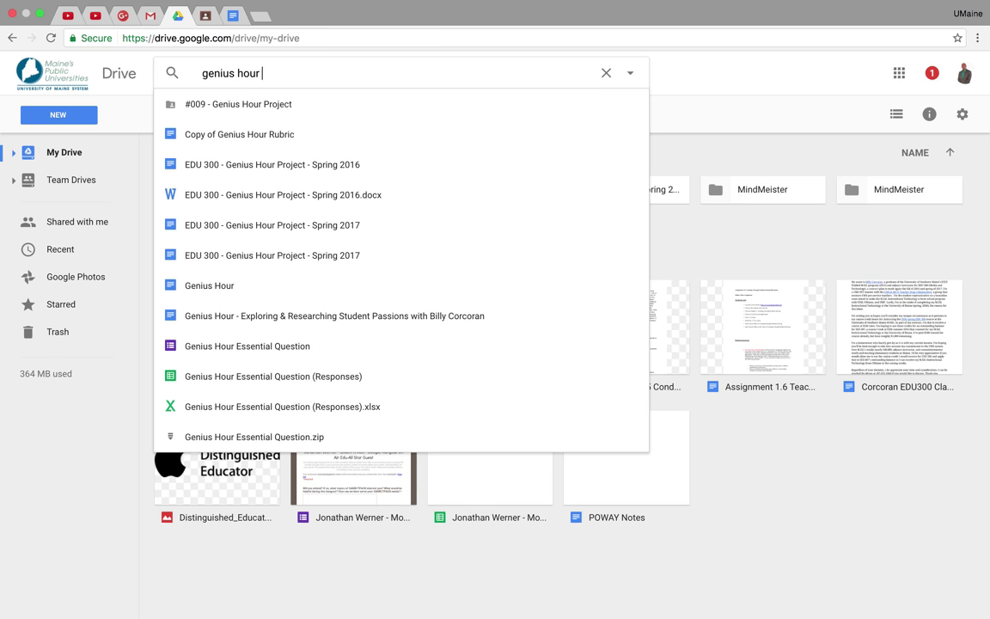
{"action": "type", "text": " 2017"}
{"action": "key", "text": "Return"}
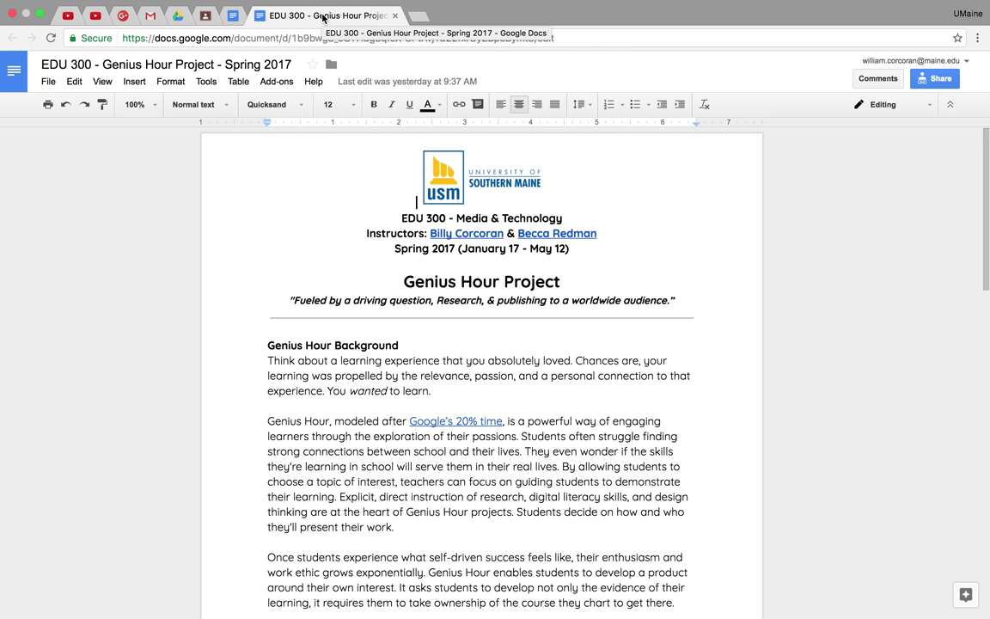
Pin the Genius Hour doc tab and close the '#EDU300USM Tips - Sharing Docs' YouTube tab.
{"action": "right_click", "coordinate": [323, 18]}
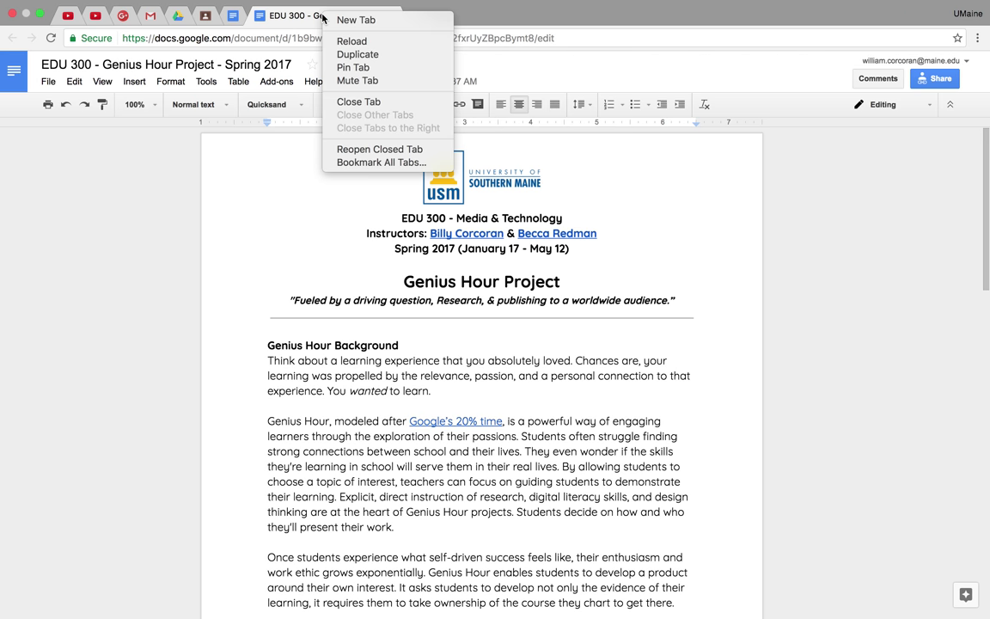
{"action": "left_click", "coordinate": [361, 68]}
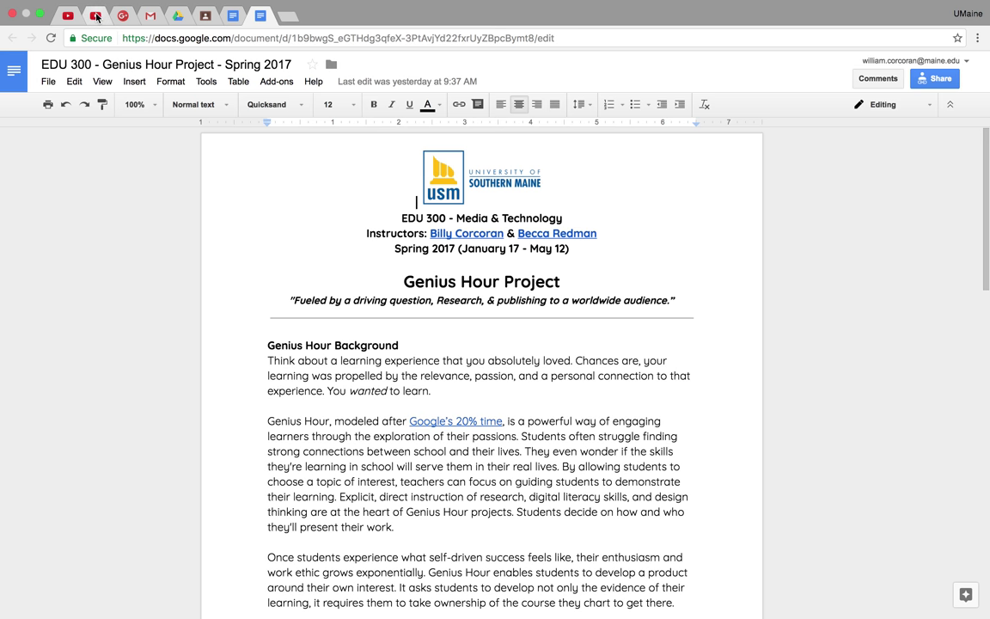
{"action": "left_click", "coordinate": [96, 17]}
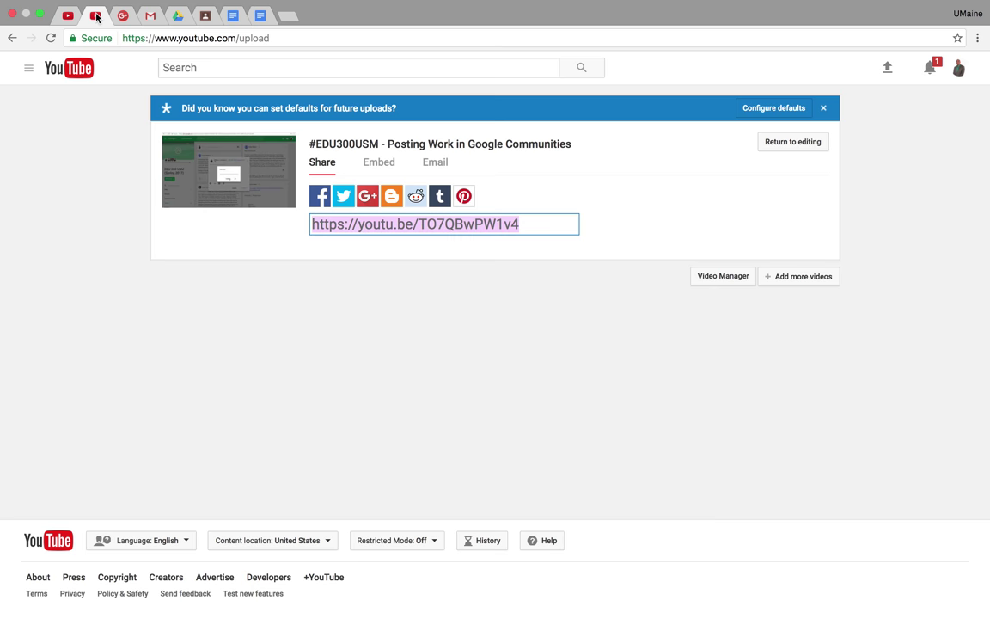
{"action": "left_click", "coordinate": [66, 16]}
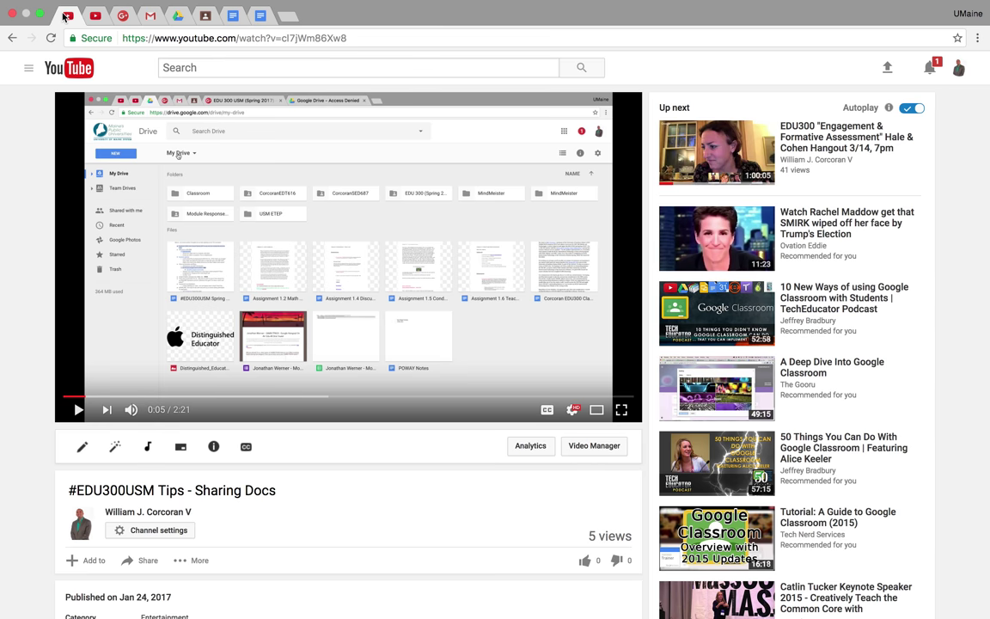
{"action": "right_click", "coordinate": [68, 19]}
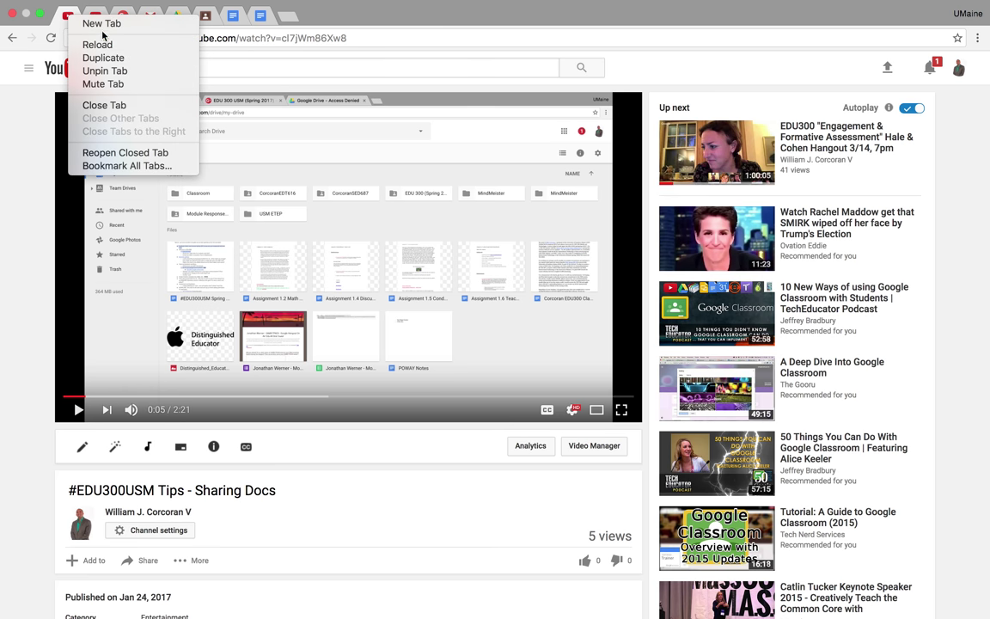
{"action": "left_click", "coordinate": [105, 105]}
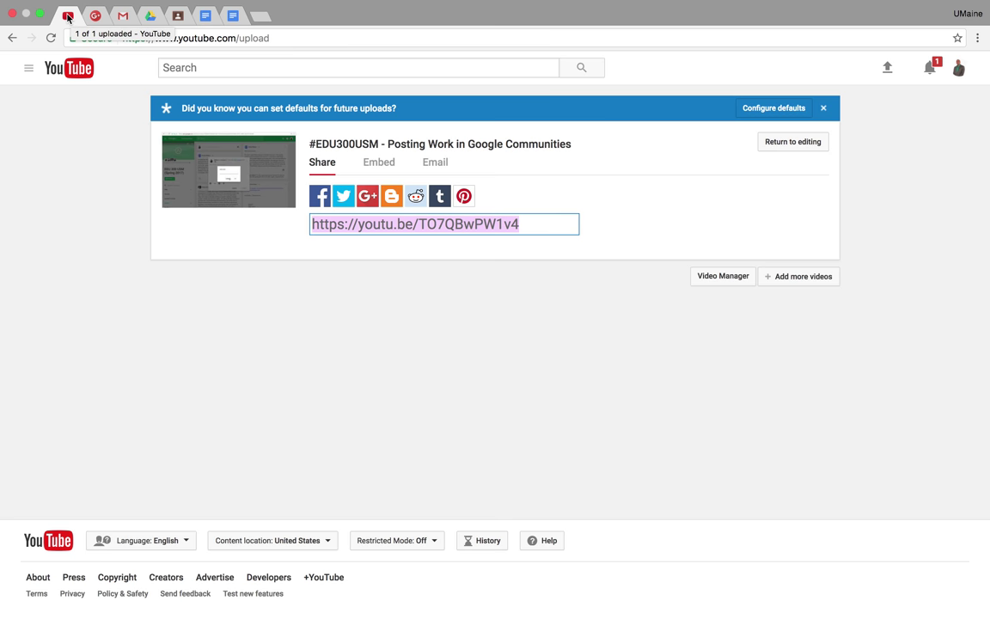
{"action": "left_click", "coordinate": [233, 15]}
Duplicate the Genius Hour Project doc tab, then close the duplicate again.
{"action": "right_click", "coordinate": [233, 15]}
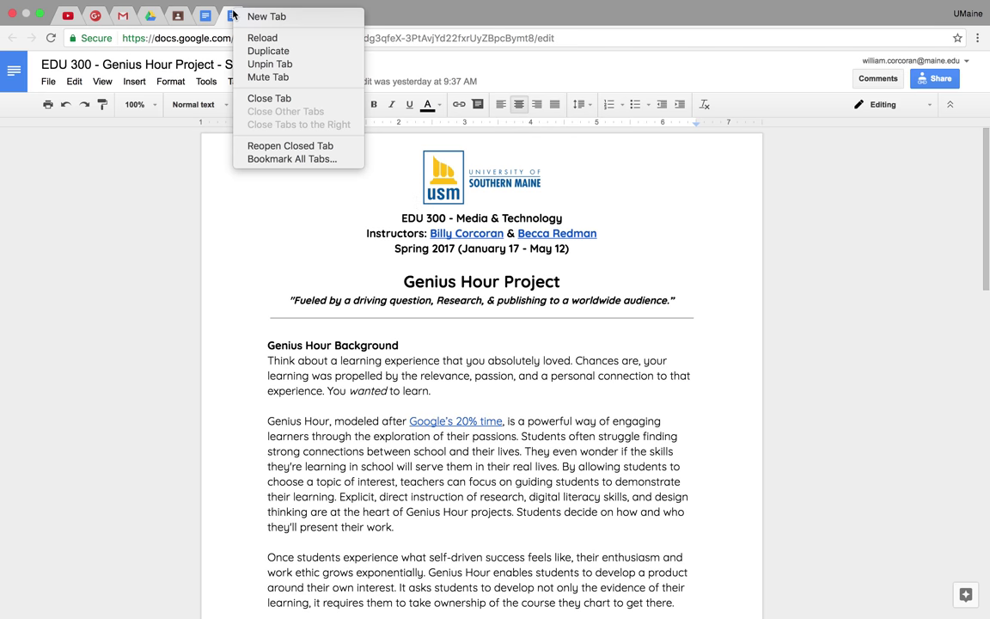
{"action": "left_click", "coordinate": [263, 50]}
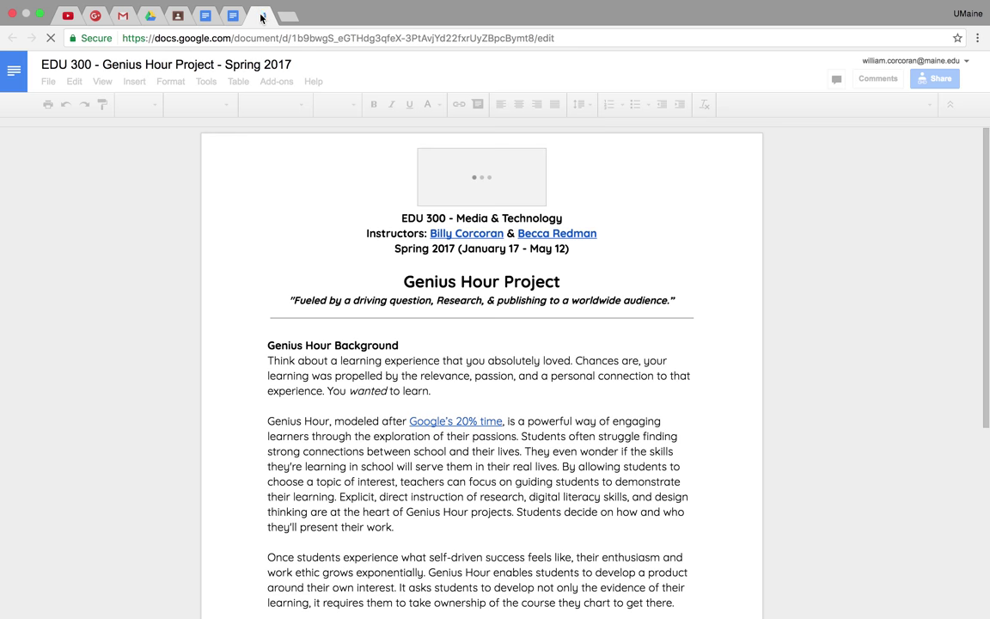
{"action": "right_click", "coordinate": [261, 16]}
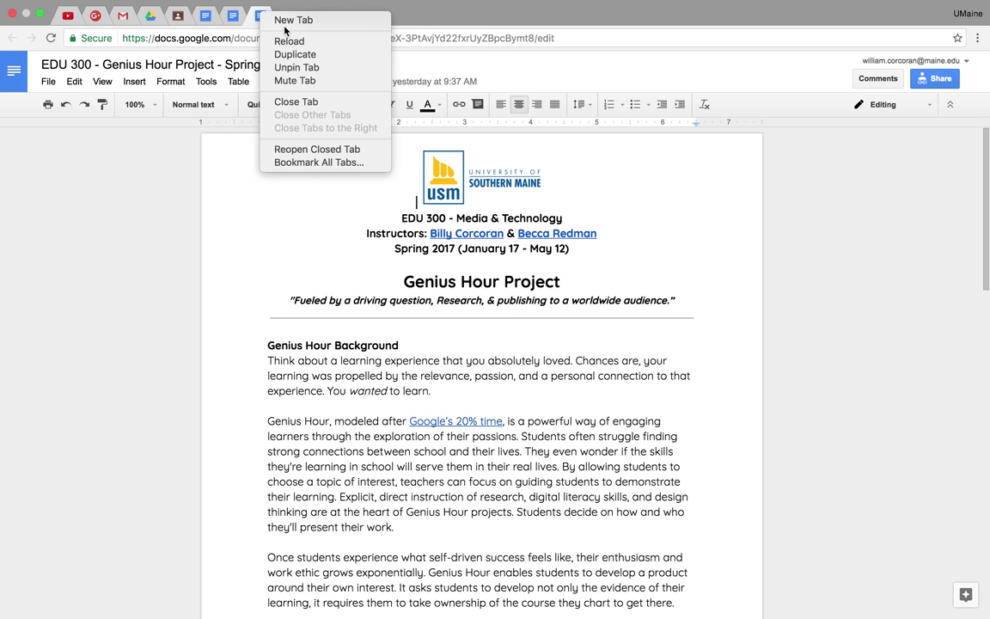
{"action": "left_click", "coordinate": [292, 101]}
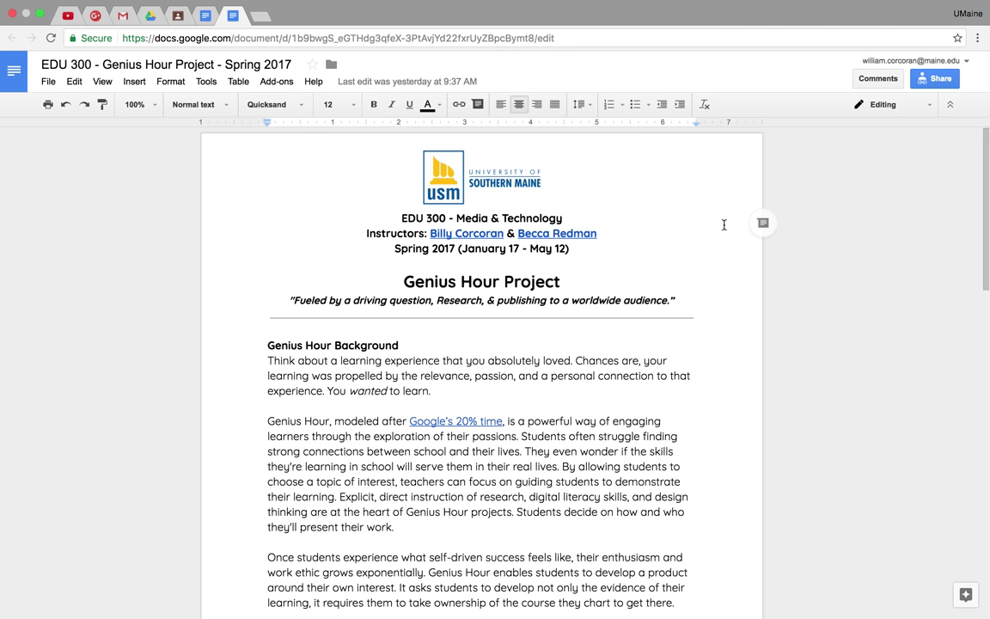
Show the profile list from the UMaine button, dismiss it, then open the People menu.
{"action": "mouse_move", "coordinate": [948, 7]}
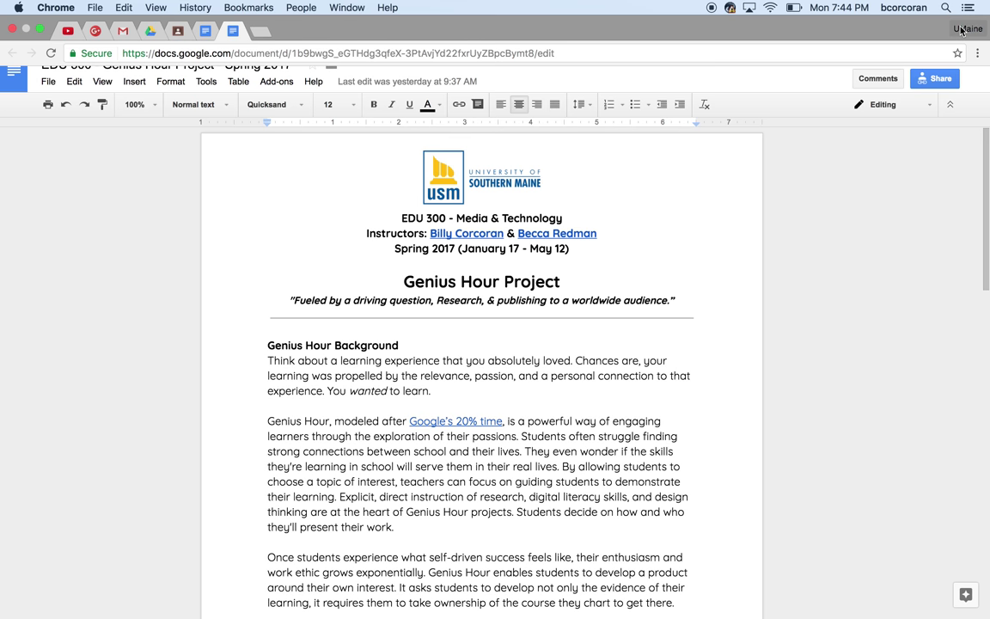
{"action": "left_click", "coordinate": [961, 30]}
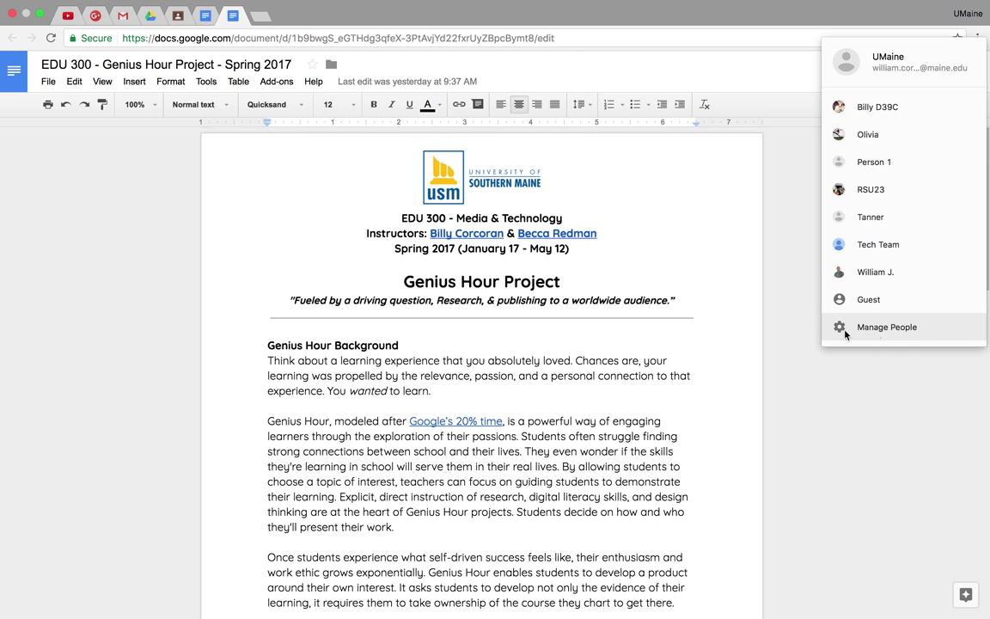
{"action": "left_click", "coordinate": [800, 316]}
{"action": "left_click", "coordinate": [302, 7]}
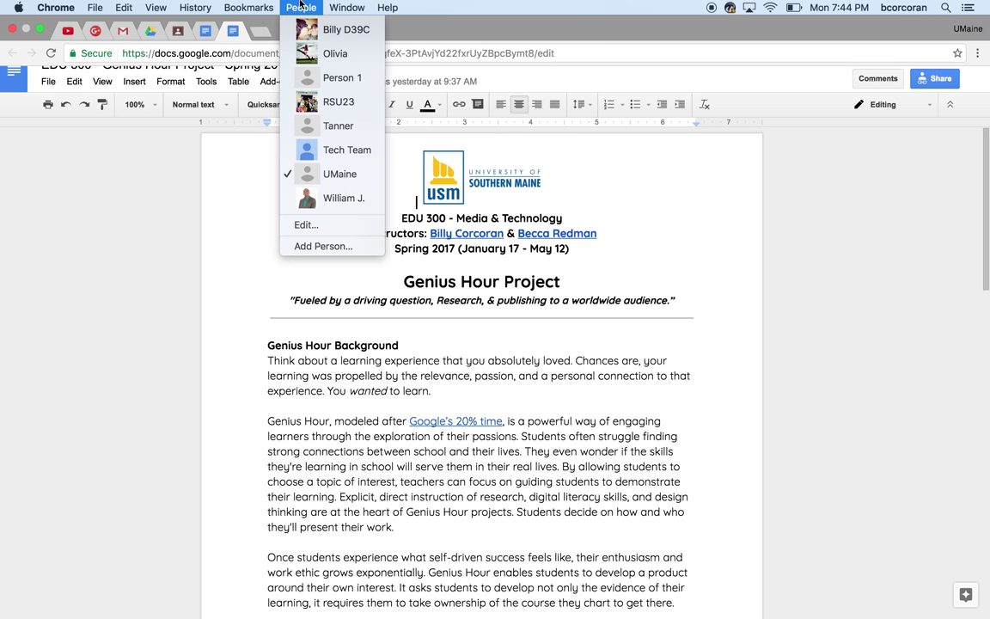
Open another profile's window and browse its TweetDeck, TenMarks, mail, Twitter, YouTube, Weebly and Slides tabs.
{"action": "left_click", "coordinate": [338, 208]}
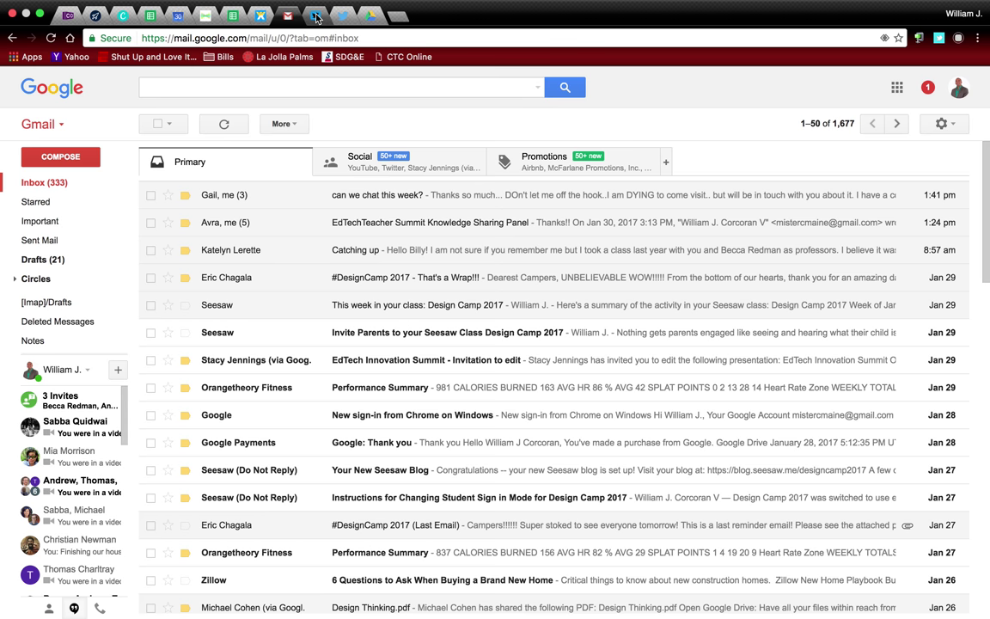
{"action": "left_click", "coordinate": [343, 17]}
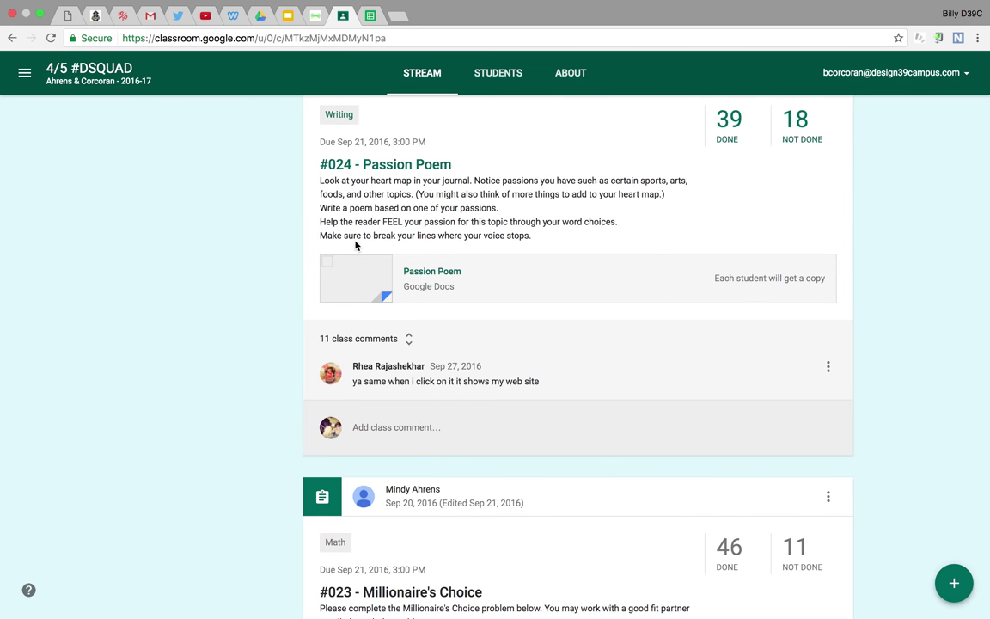
{"action": "left_click", "coordinate": [125, 18]}
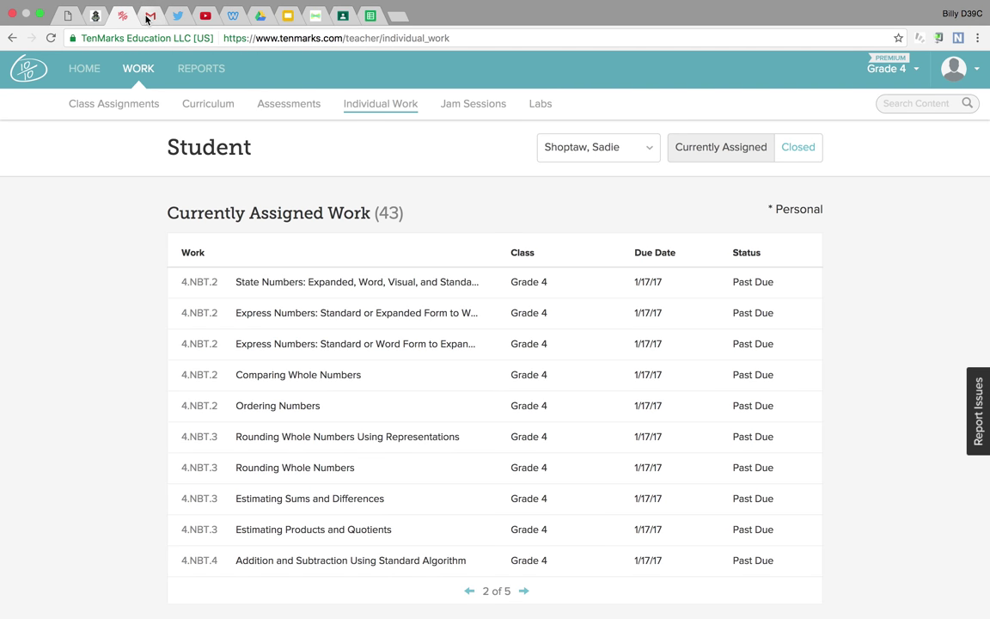
{"action": "left_click", "coordinate": [148, 17]}
{"action": "left_click", "coordinate": [177, 17]}
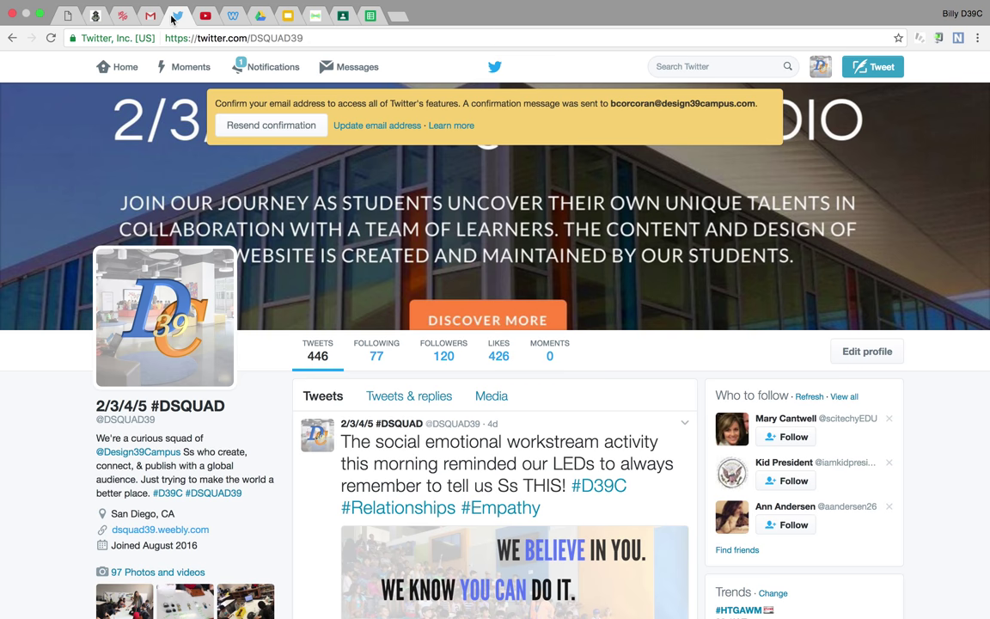
{"action": "left_click", "coordinate": [202, 17]}
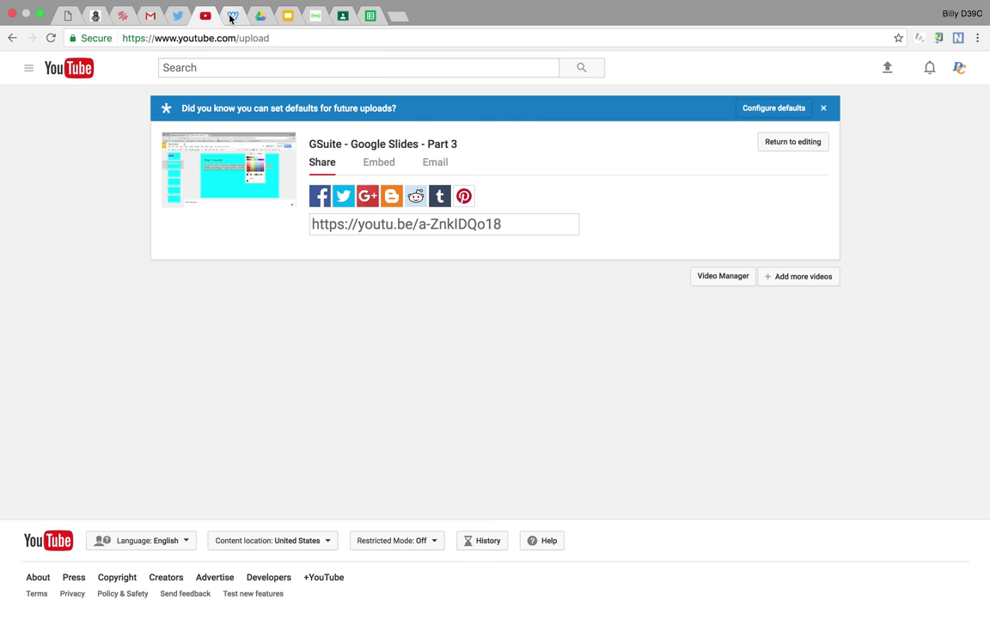
{"action": "left_click", "coordinate": [230, 17]}
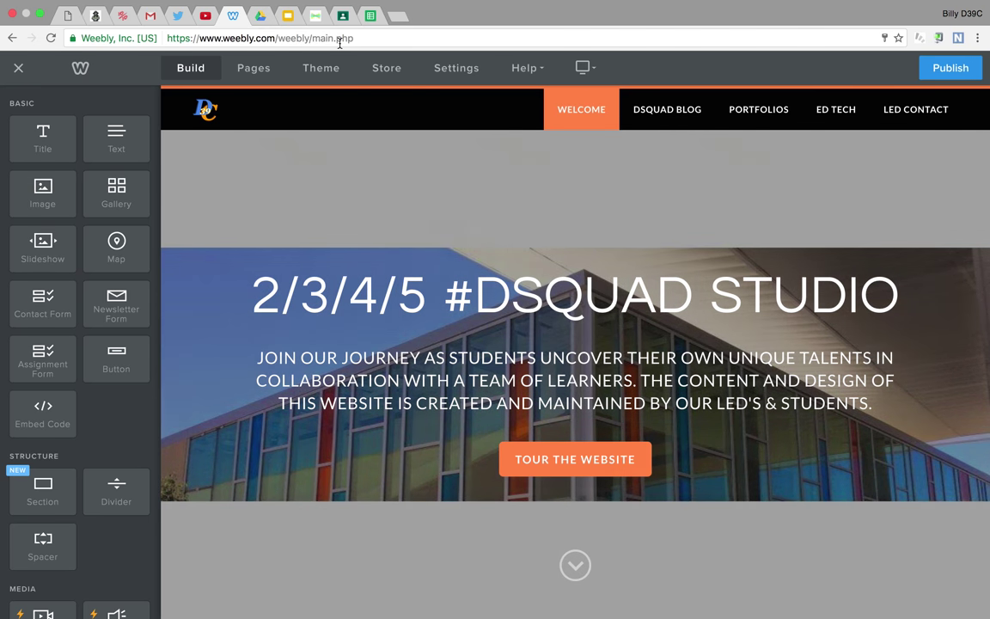
{"action": "left_click", "coordinate": [290, 18]}
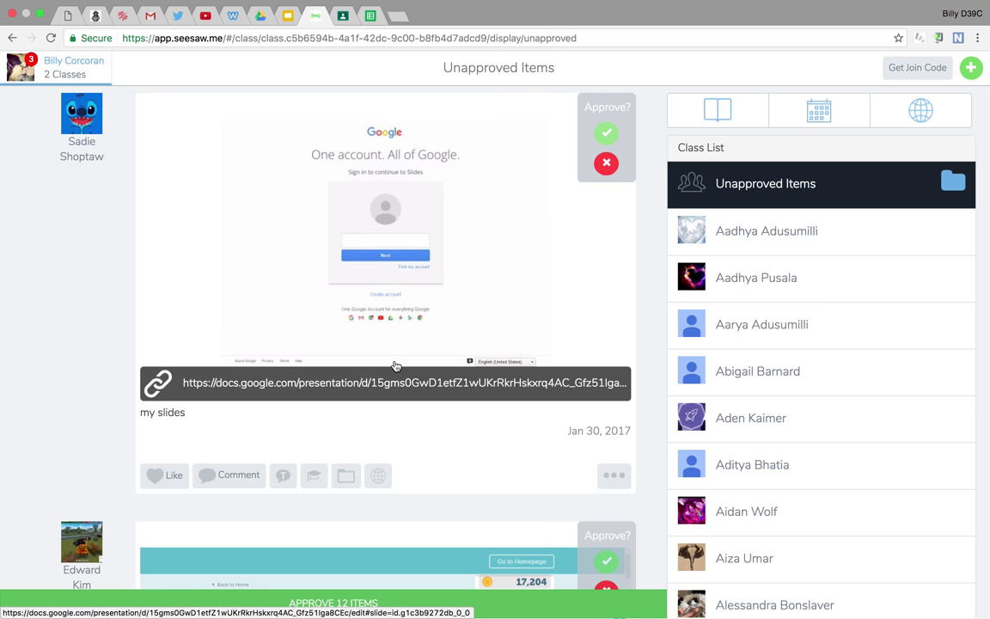
Exit full screen, check the profile list, and return to the UMaine window's Genius Hour doc.
{"action": "key", "text": "ctrl+super+f"}
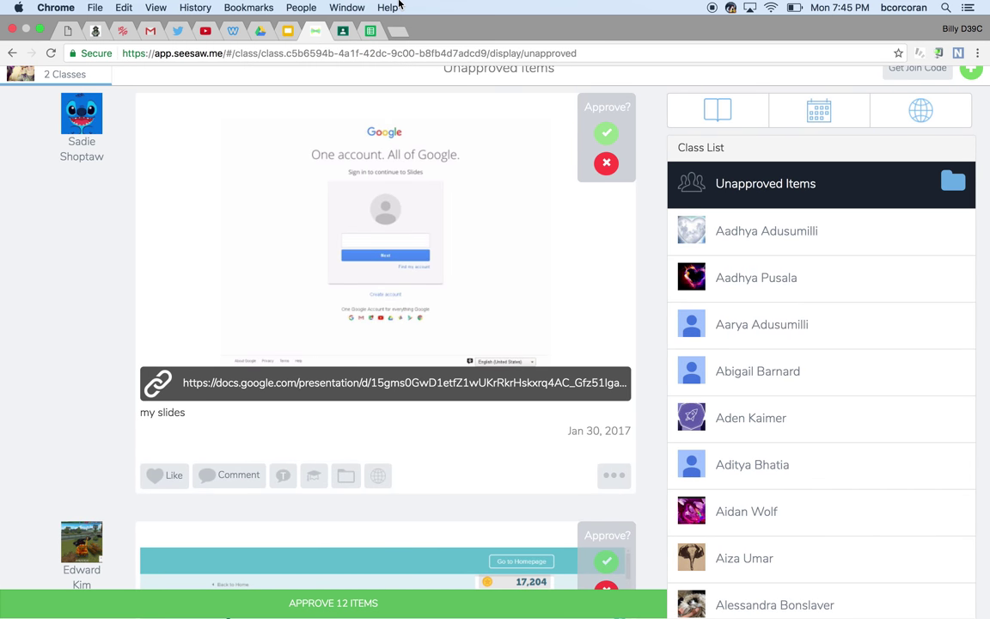
{"action": "left_click", "coordinate": [303, 7]}
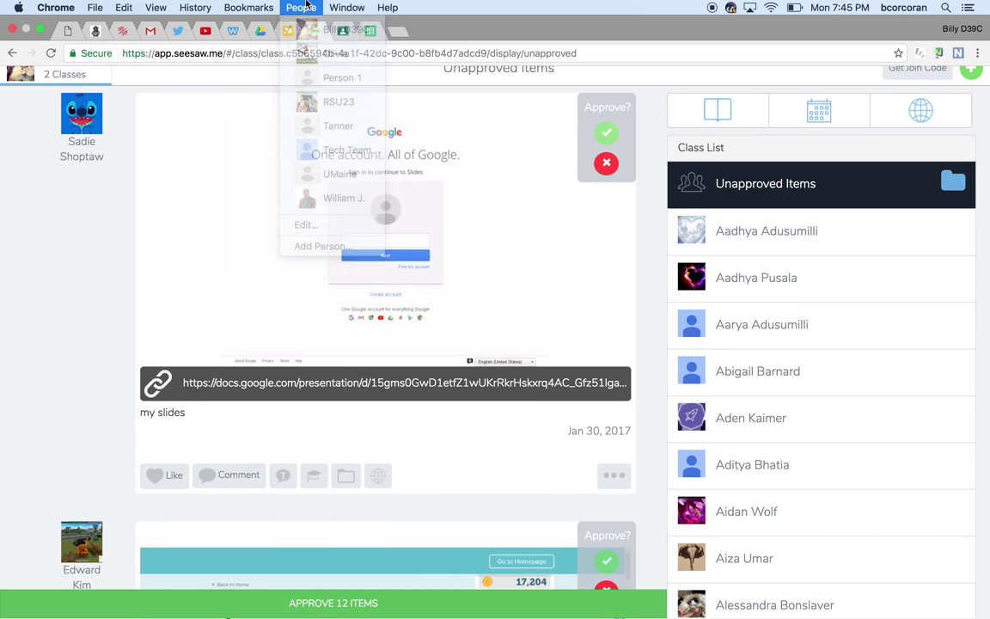
{"action": "left_click", "coordinate": [344, 30]}
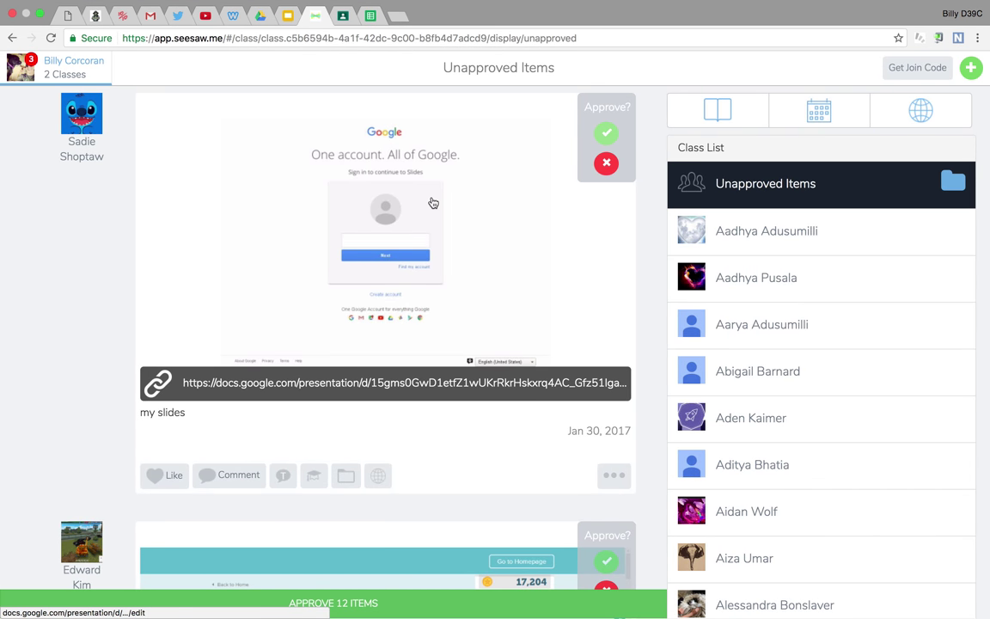
{"action": "key", "text": "ctrl+Right"}
{"action": "key", "text": "ctrl+Right"}
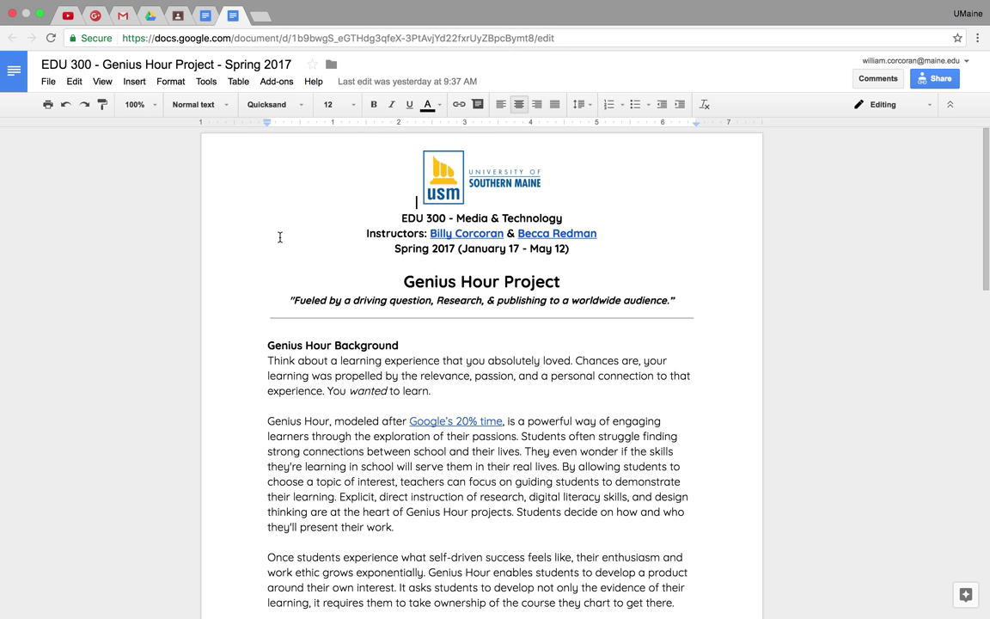
Switch to the EDU 300 USM community tab and open the Chrome application menu.
{"action": "left_click", "coordinate": [96, 19]}
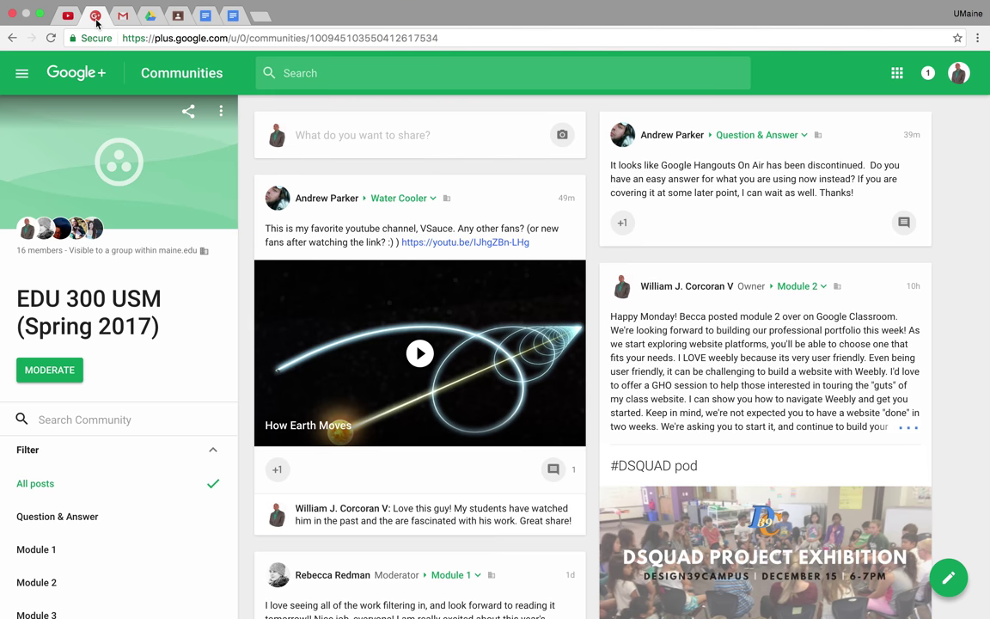
{"action": "mouse_move", "coordinate": [62, 4]}
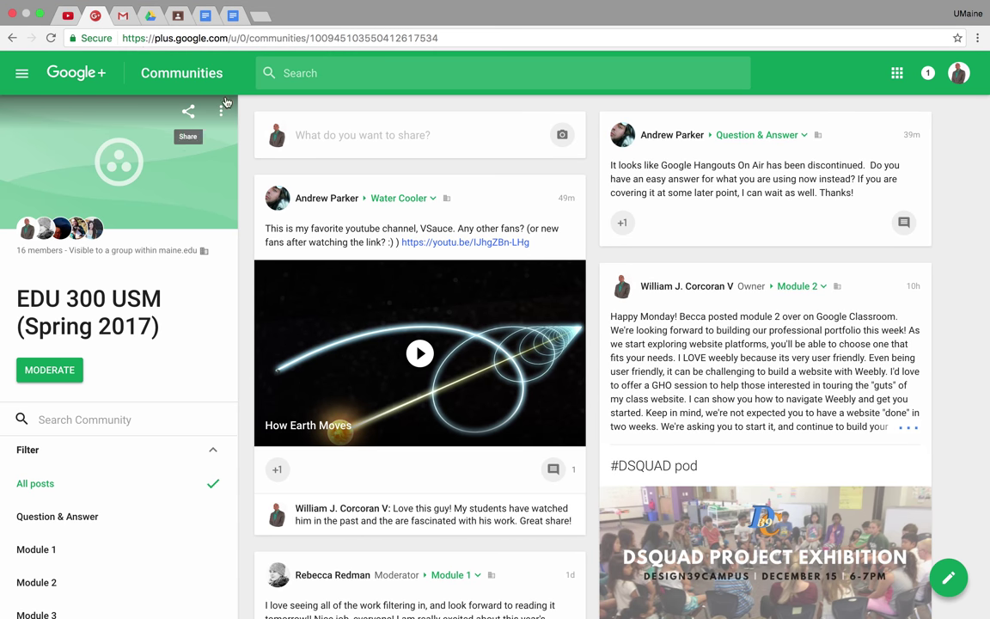
{"action": "left_click", "coordinate": [59, 6]}
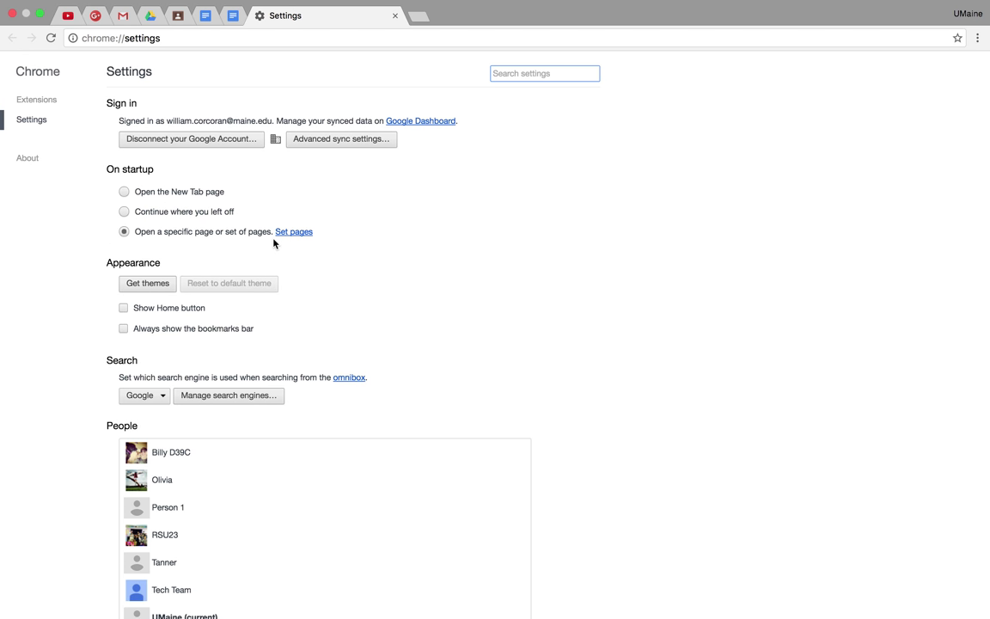
Set startup to open a specific set of pages, replaced by the seven current tabs.
{"action": "left_click", "coordinate": [125, 212]}
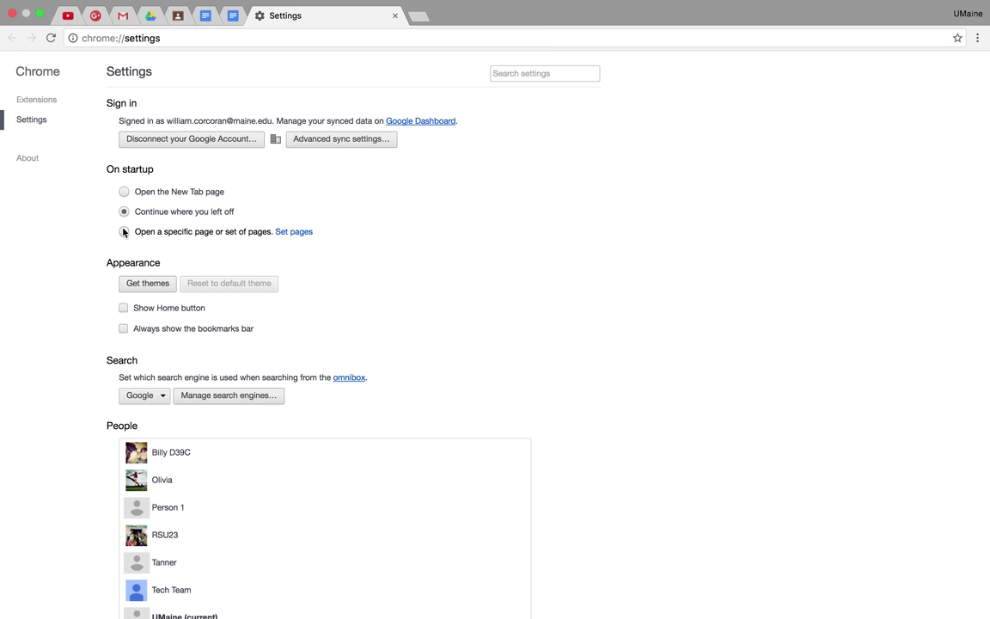
{"action": "left_click", "coordinate": [124, 231]}
{"action": "left_click", "coordinate": [296, 232]}
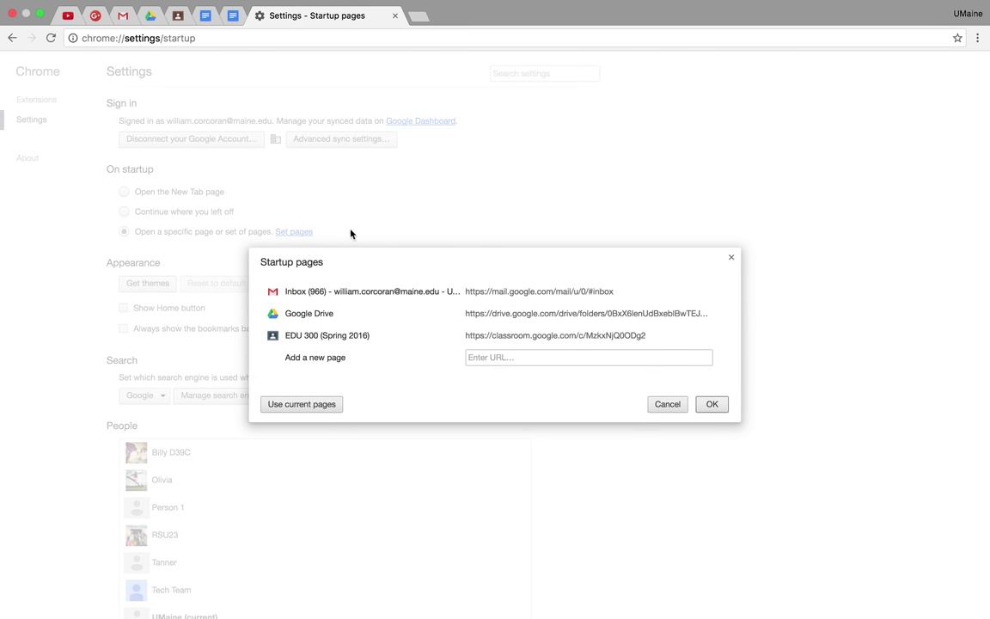
{"action": "left_click", "coordinate": [300, 406]}
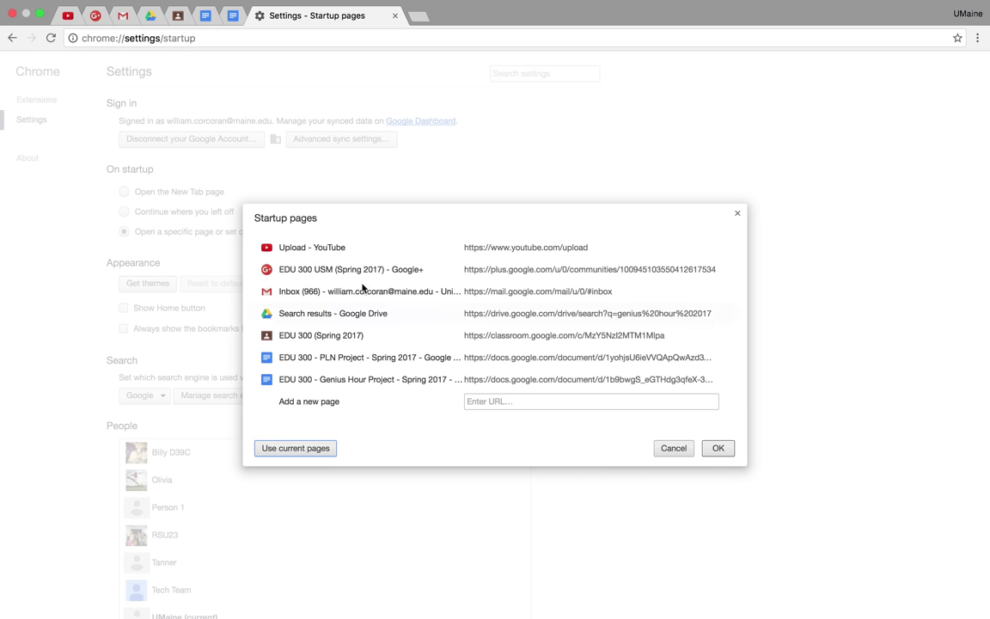
{"action": "left_click", "coordinate": [717, 448]}
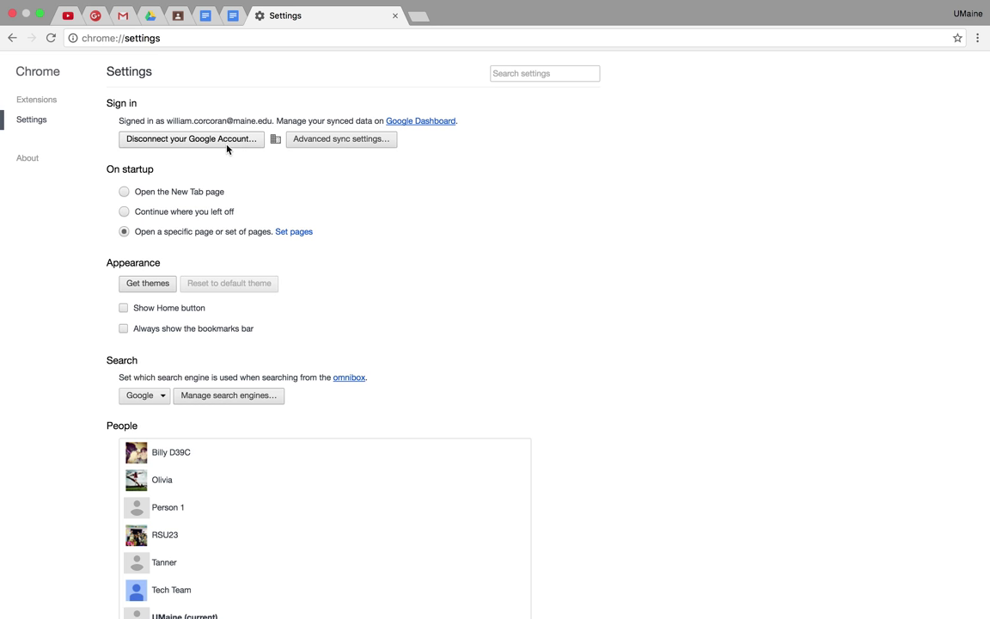
Close the Settings tab and return to the My Drive listing in Google Drive.
{"action": "left_click", "coordinate": [395, 15]}
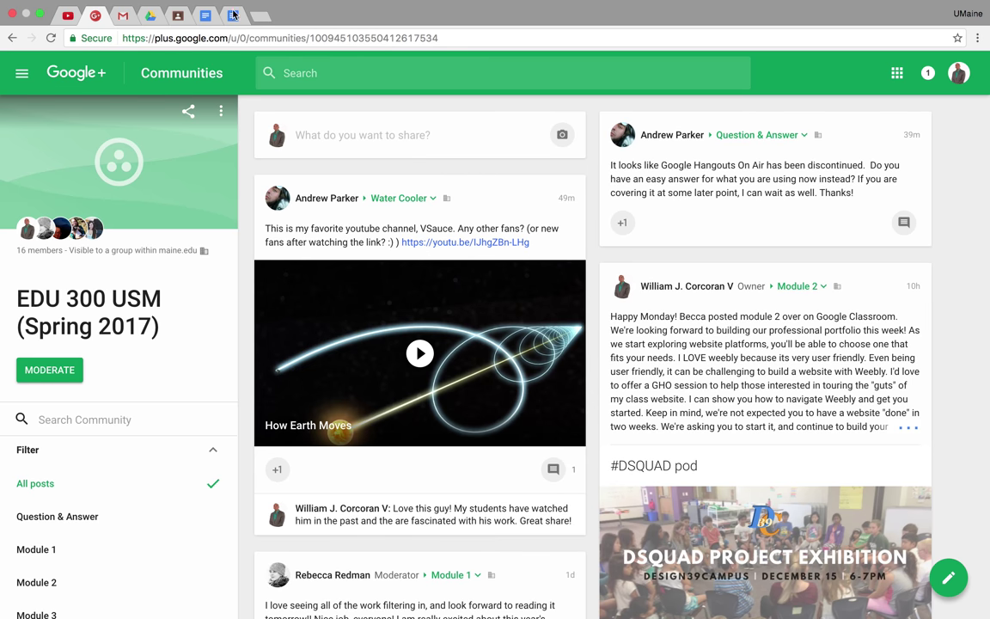
{"action": "left_click", "coordinate": [141, 13]}
{"action": "left_click", "coordinate": [78, 151]}
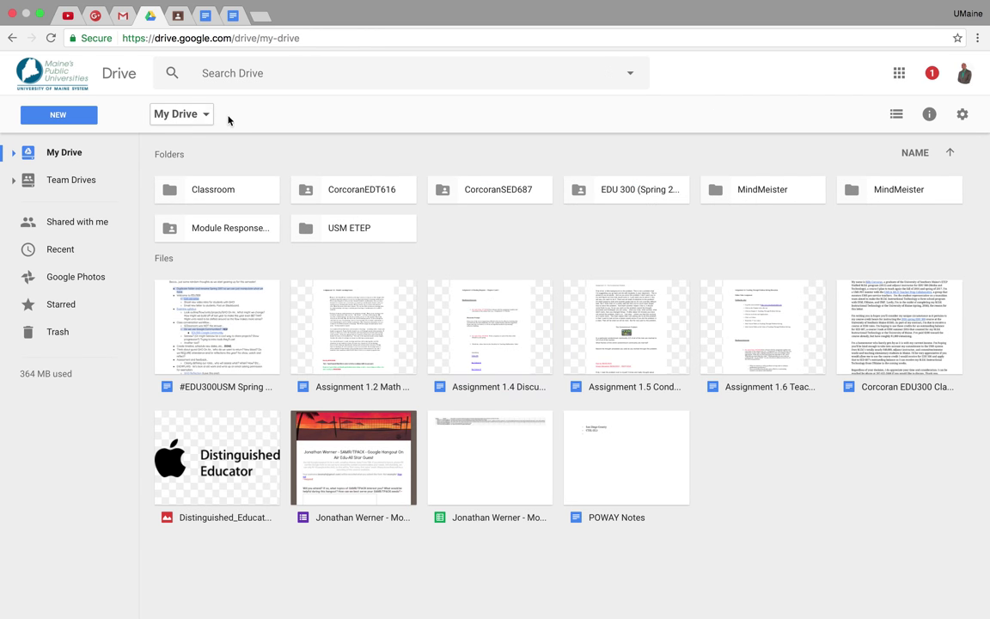
Search Drive for 'module 2' and pin the EDU 300 - Module 2 - Spring 2017 doc's tab.
{"action": "left_click", "coordinate": [263, 76]}
{"action": "type", "text": "modu"}
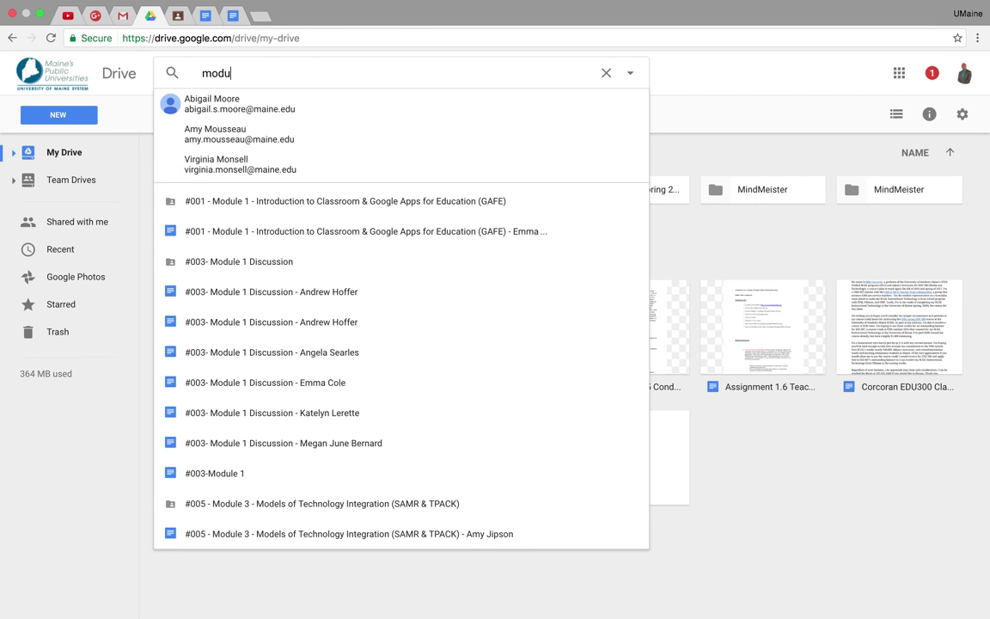
{"action": "type", "text": "le "}
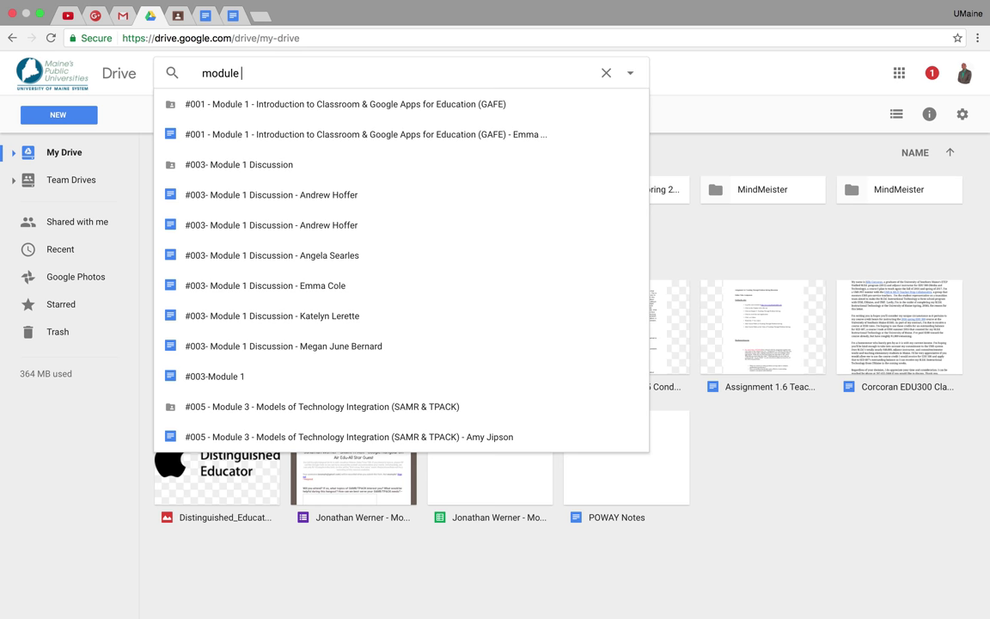
{"action": "type", "text": "2"}
{"action": "key", "text": "Return"}
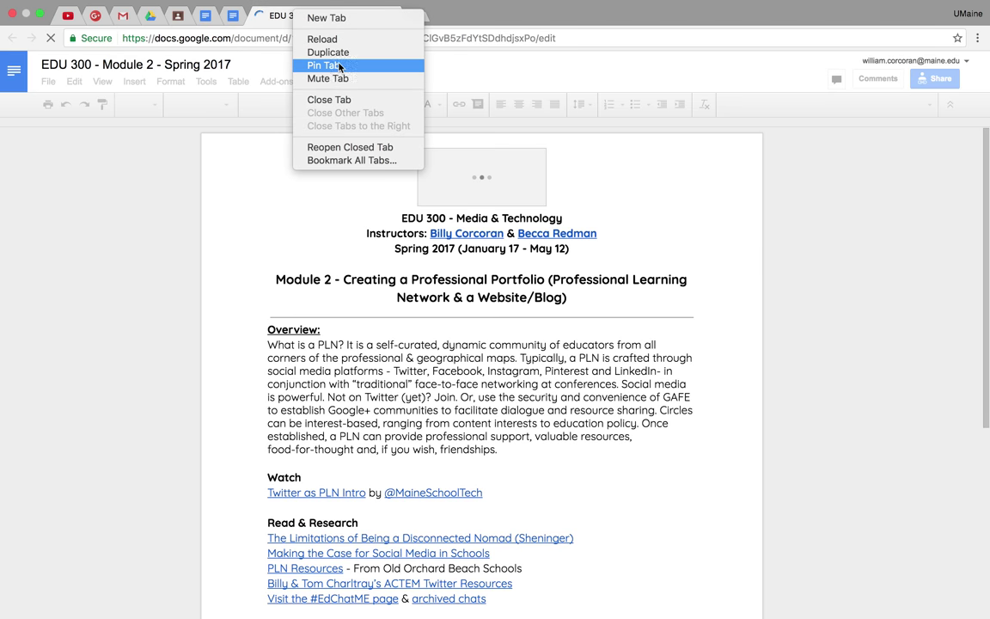
{"action": "left_click", "coordinate": [339, 66]}
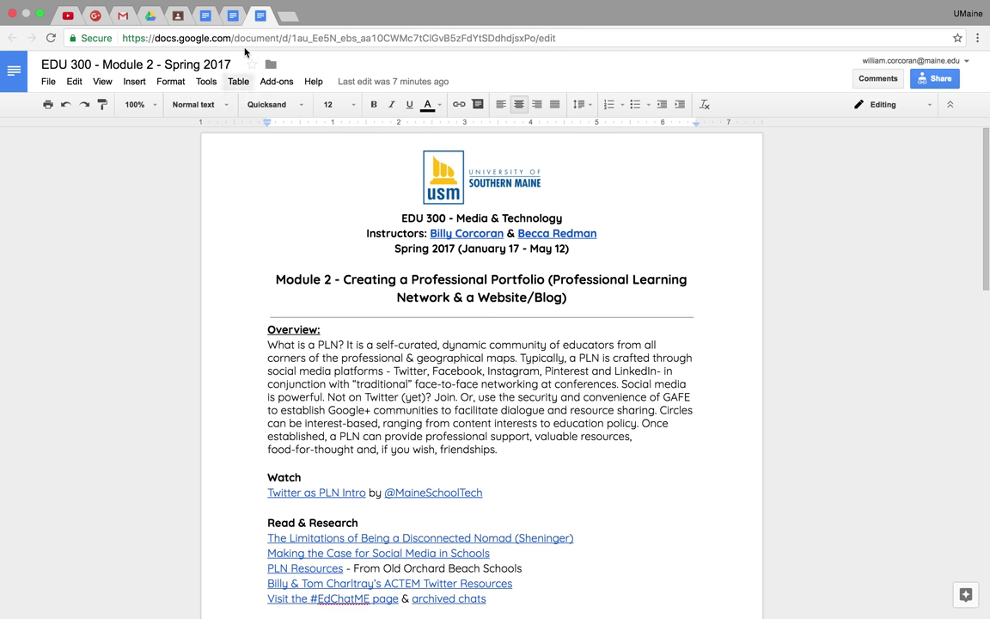
Check each pinned tab: Genius Hour, Classroom, Drive, Google+, YouTube, PLN Project, Module 2.
{"action": "left_click", "coordinate": [211, 21]}
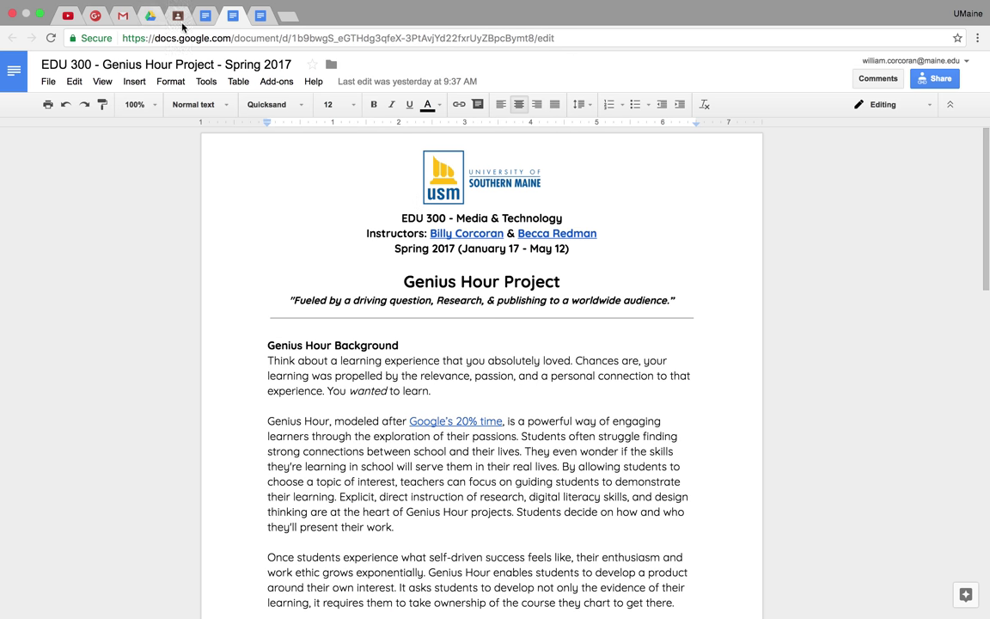
{"action": "left_click", "coordinate": [177, 16]}
{"action": "left_click", "coordinate": [152, 16]}
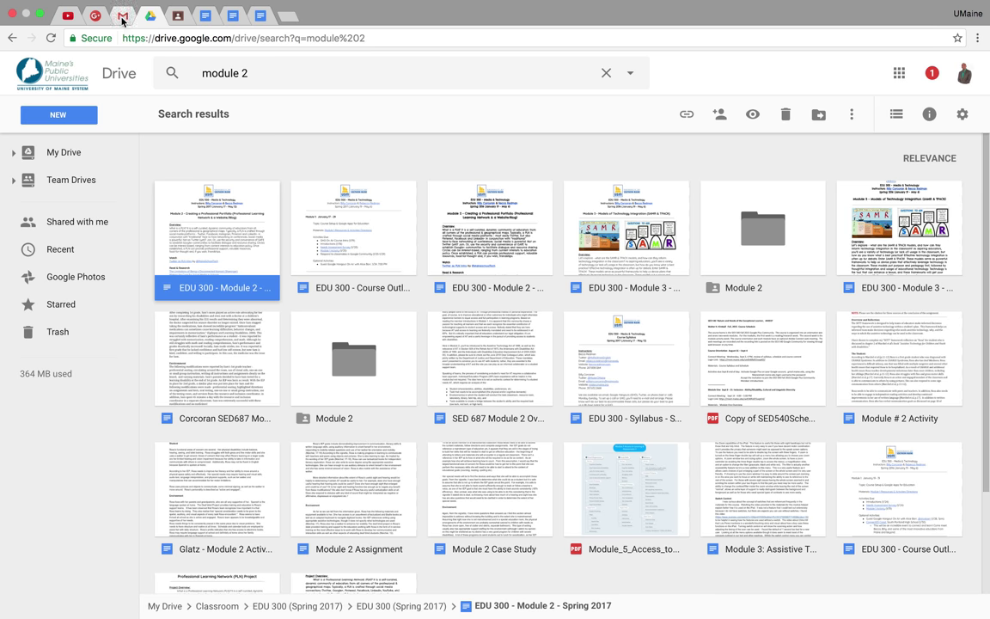
{"action": "left_click", "coordinate": [95, 17]}
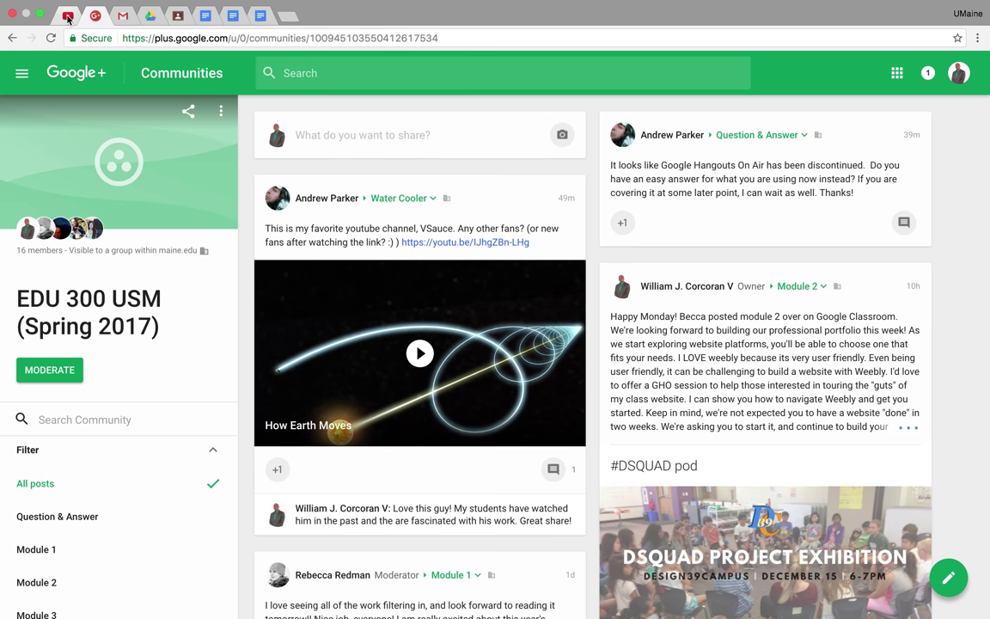
{"action": "left_click", "coordinate": [68, 16]}
{"action": "left_click", "coordinate": [205, 16]}
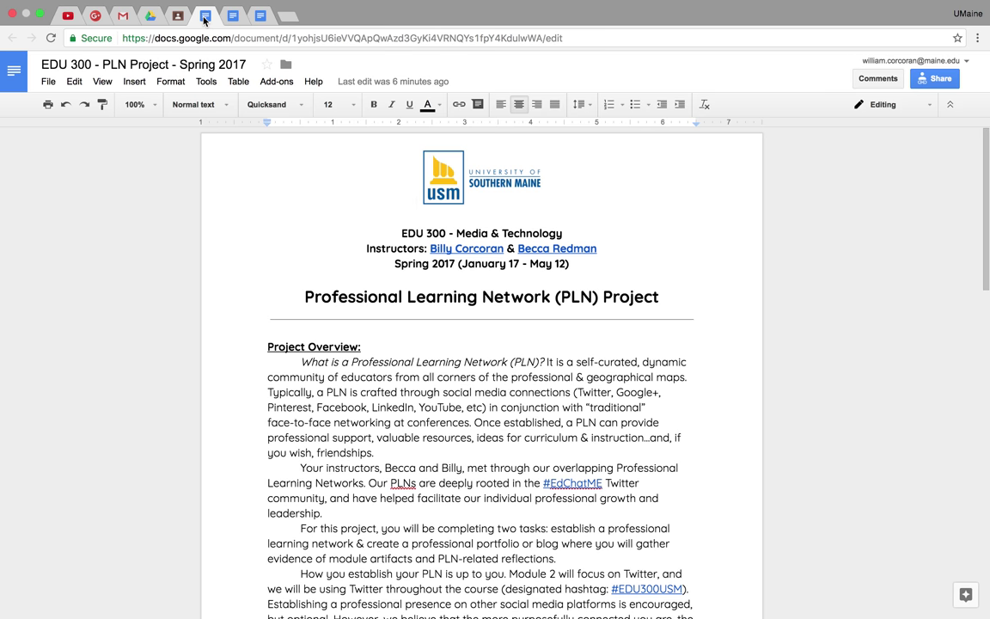
{"action": "left_click", "coordinate": [232, 16]}
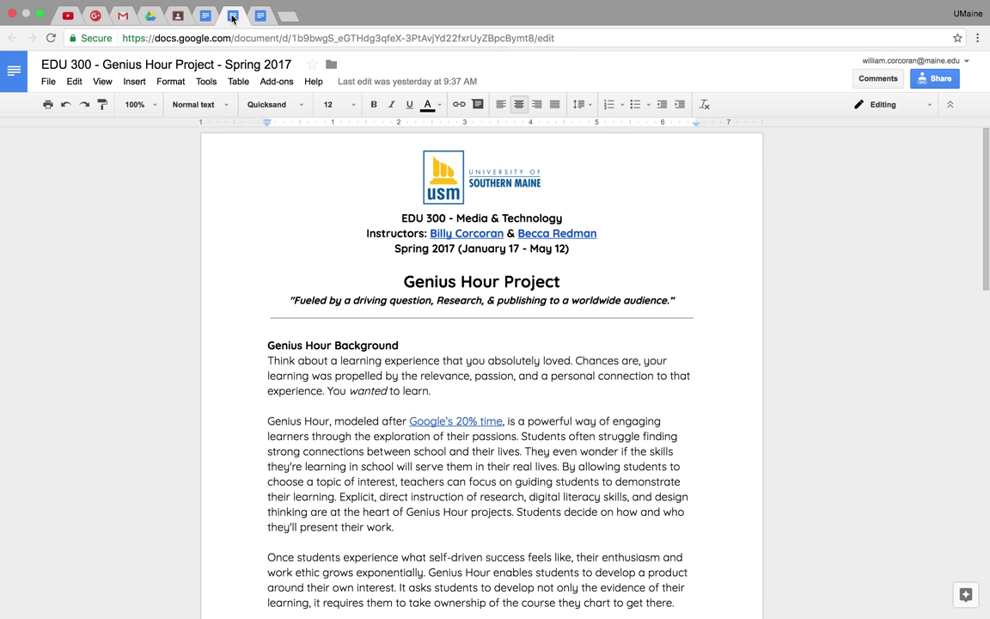
{"action": "left_click", "coordinate": [260, 16]}
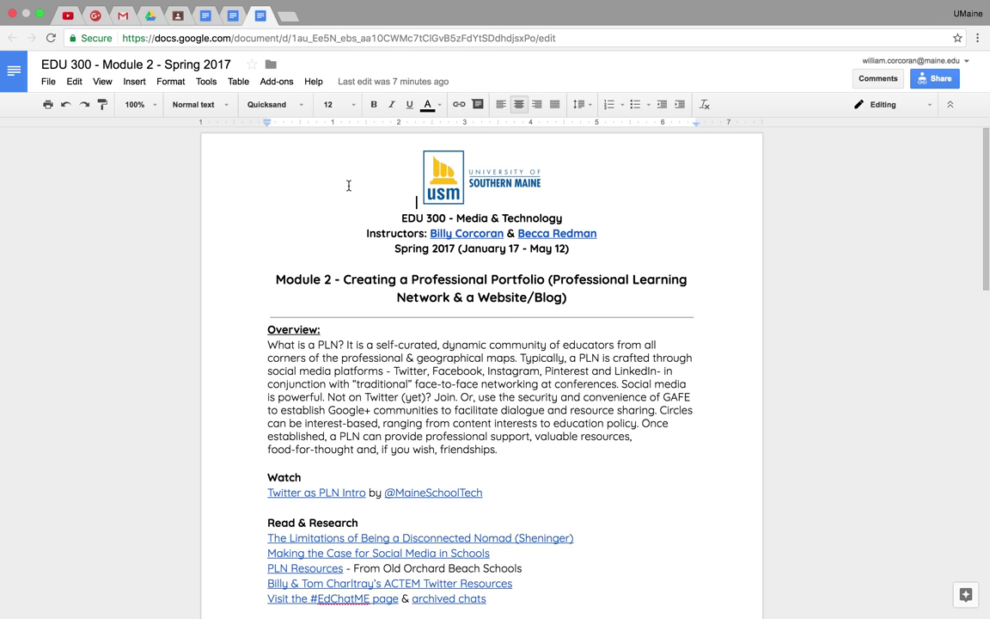